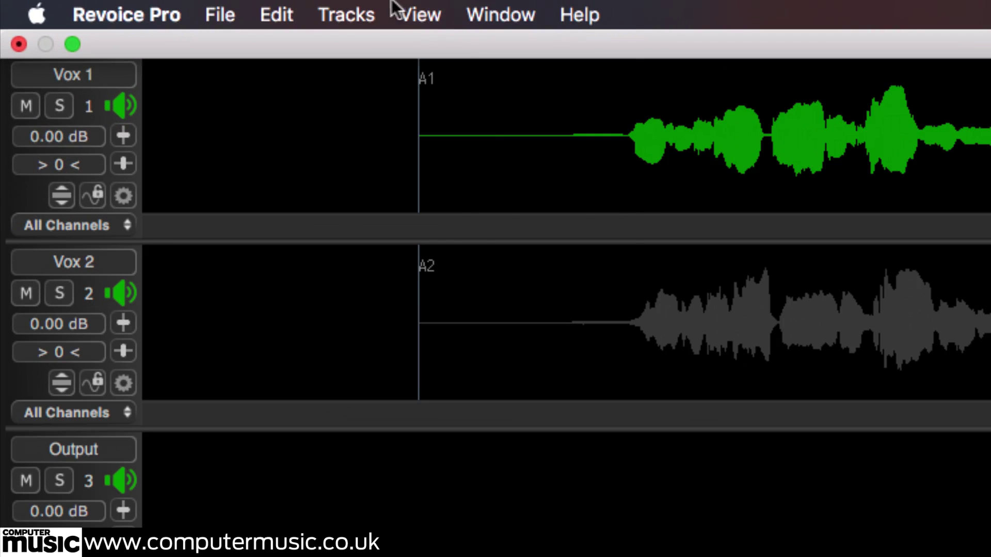
# In View > Settings, select the BPM field to change the tempo from 120 to 75.
pyautogui.click(418, 14)
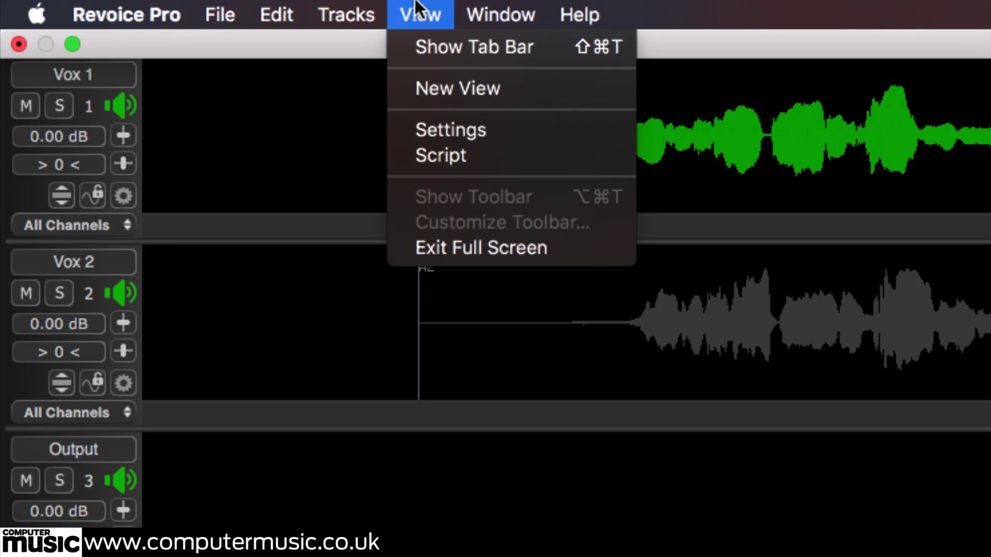
pyautogui.click(449, 128)
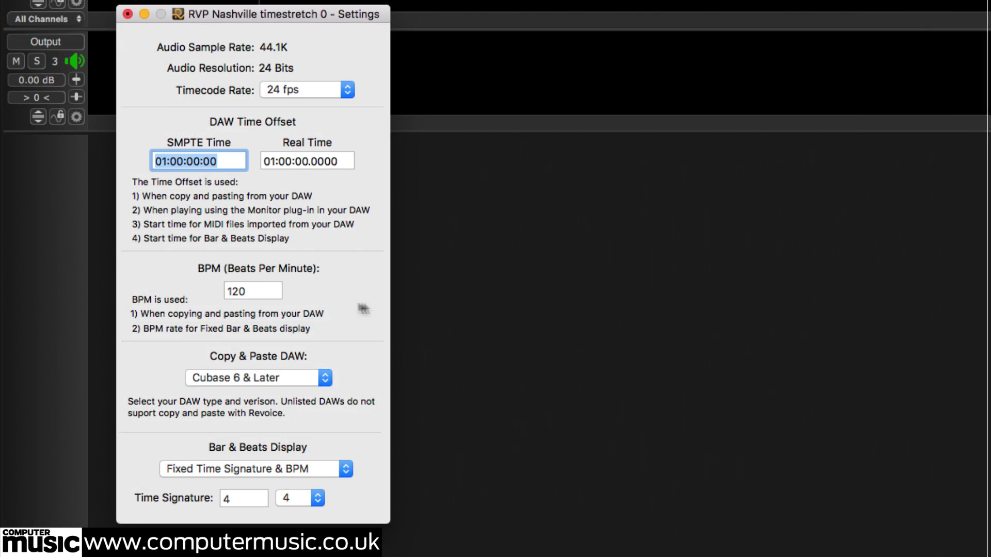
pyautogui.doubleClick(240, 290)
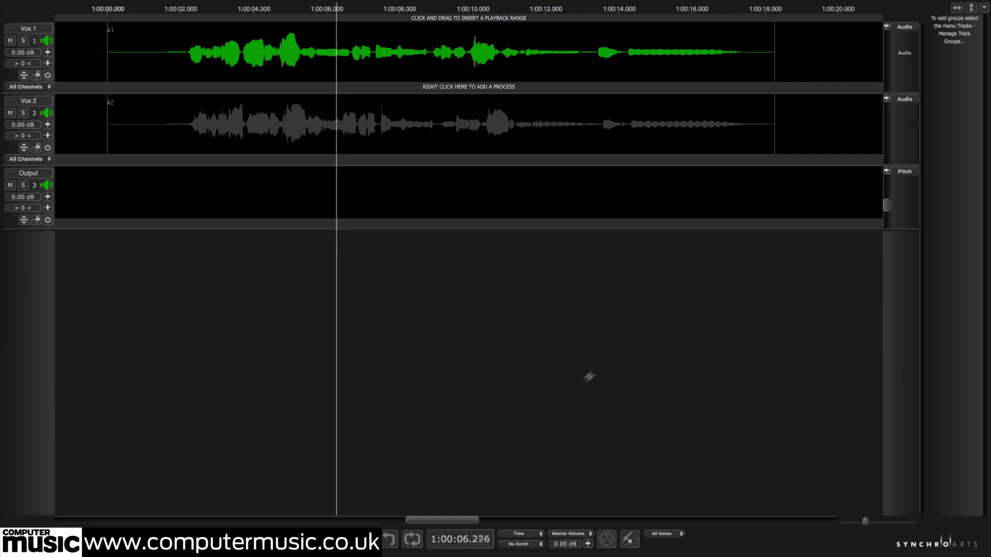
# Switch the transport time display to Bar & Beats and mute Vox 2.
pyautogui.click(520, 534)
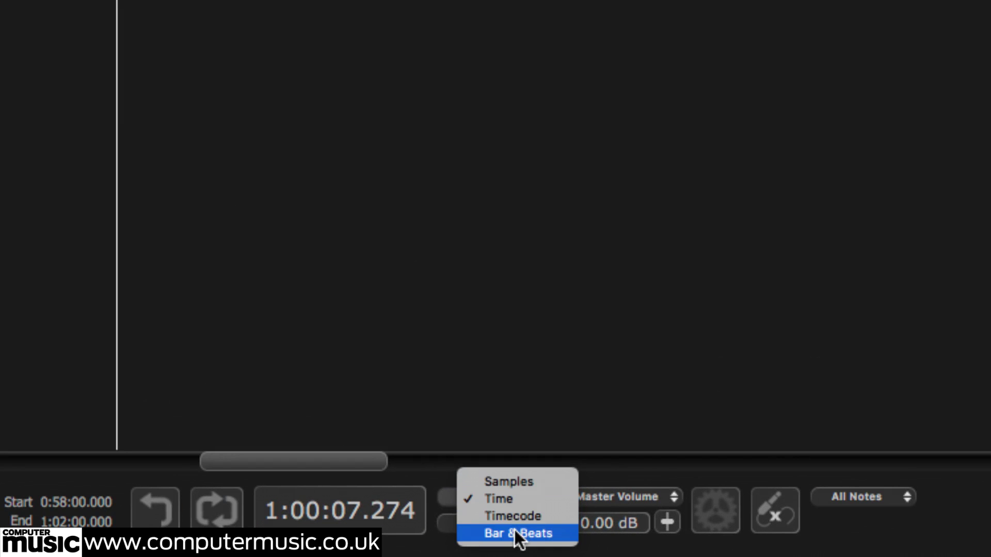
pyautogui.click(519, 534)
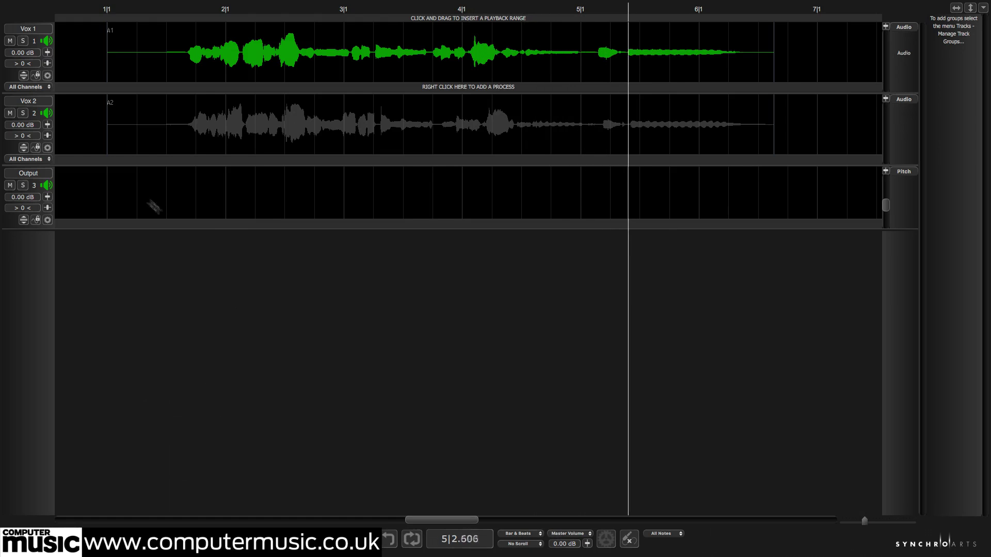
pyautogui.click(10, 113)
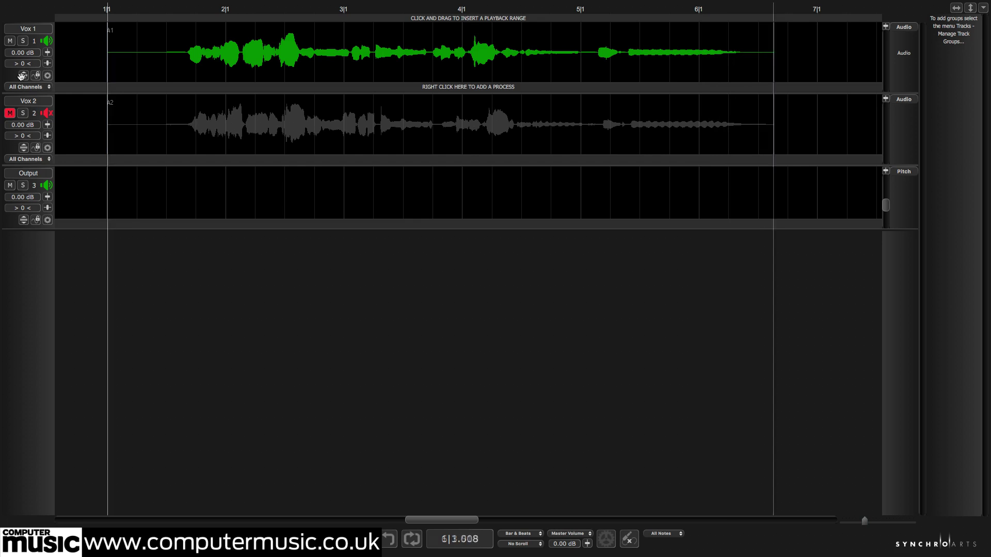
# Expand Vox 1 and convert its audio with Make Warp Region to show detected notes.
pyautogui.click(24, 76)
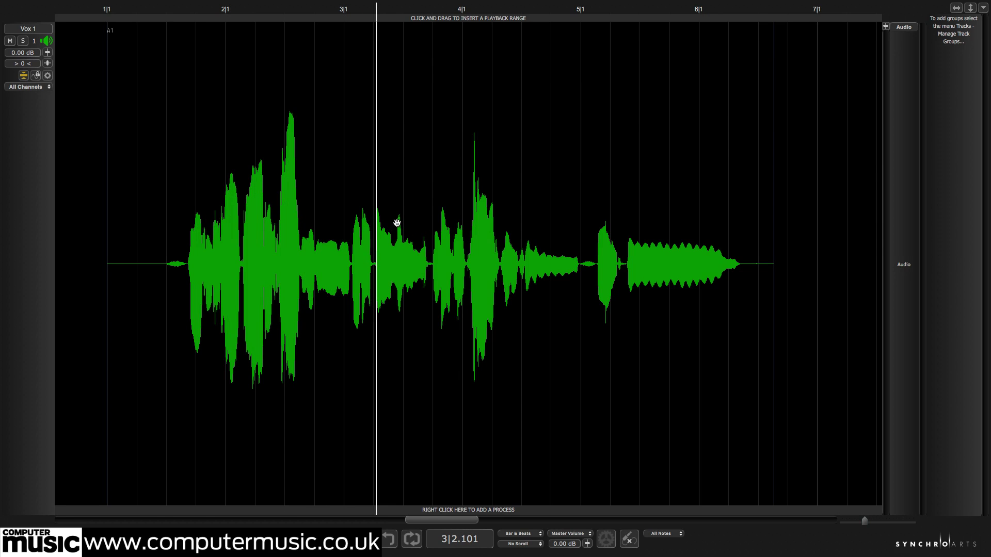
pyautogui.rightClick(369, 220)
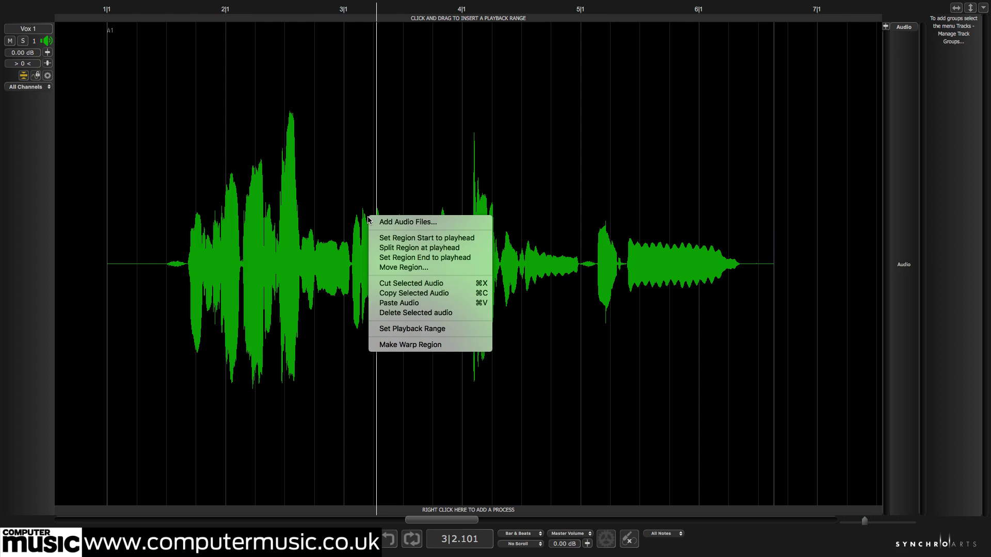
pyautogui.click(412, 347)
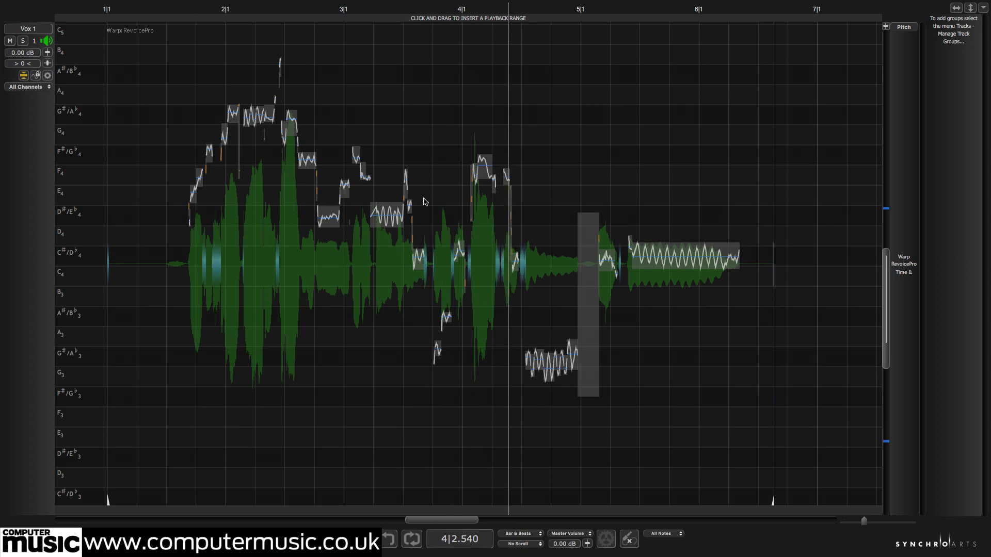
# Audition the warped lead vocal and silence the unvoiced breath after the first phrase.
pyautogui.click(370, 121)
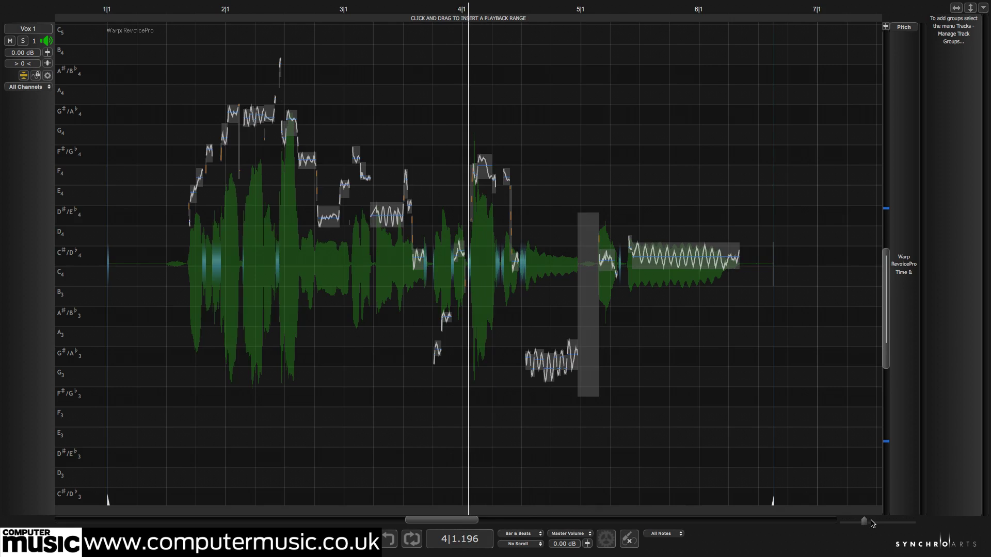
pyautogui.moveTo(865, 522); pyautogui.dragTo(873, 522)
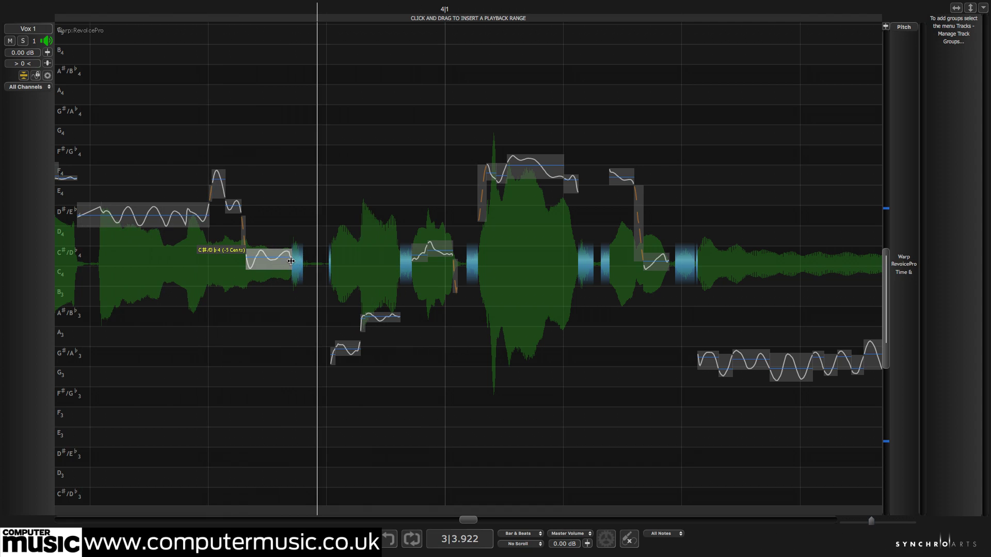
pyautogui.press('space')
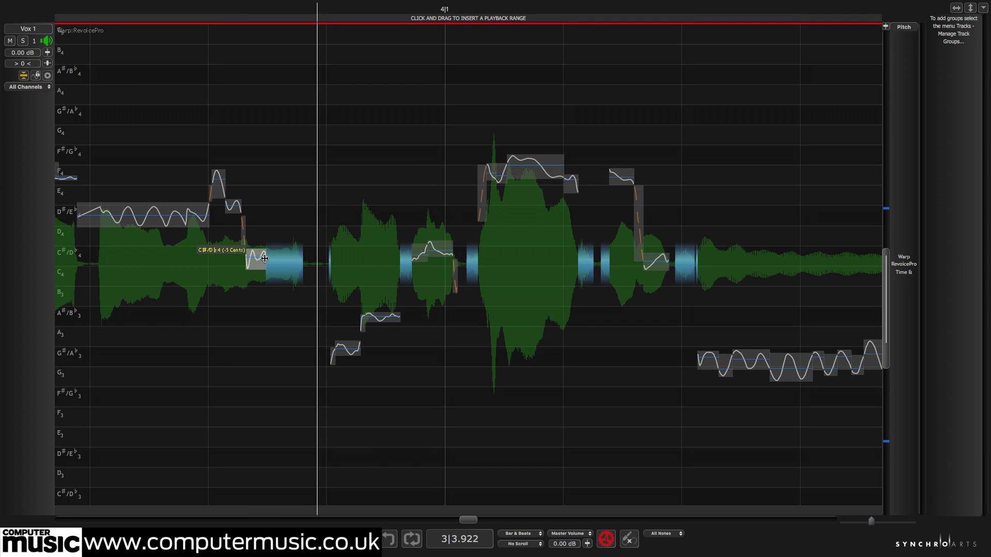
pyautogui.press('space')
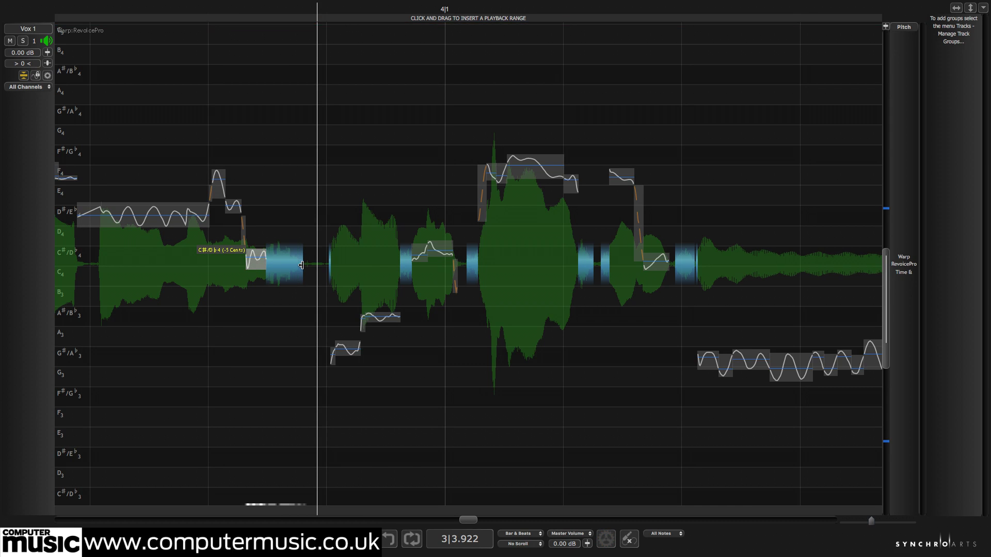
pyautogui.click(288, 265)
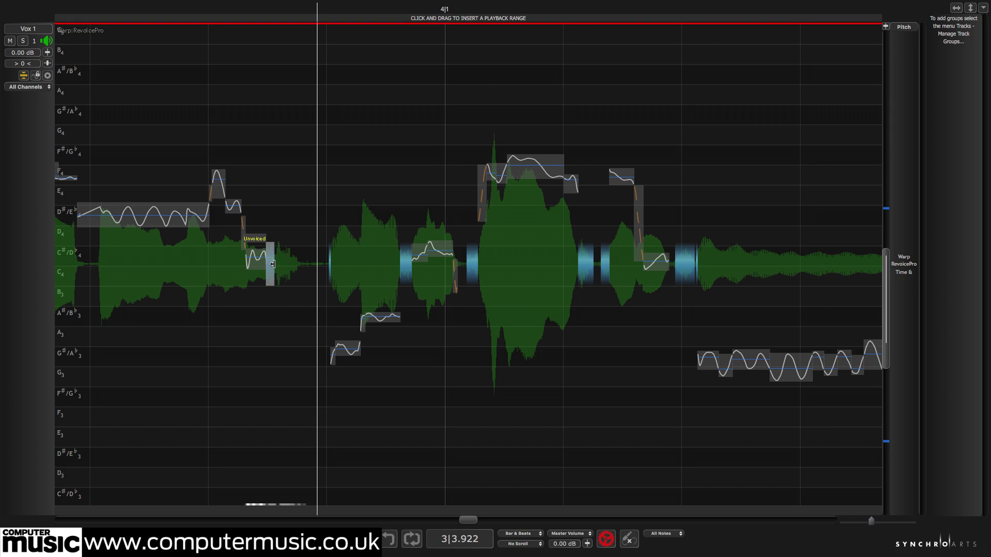
pyautogui.press('space')
pyautogui.press('space')
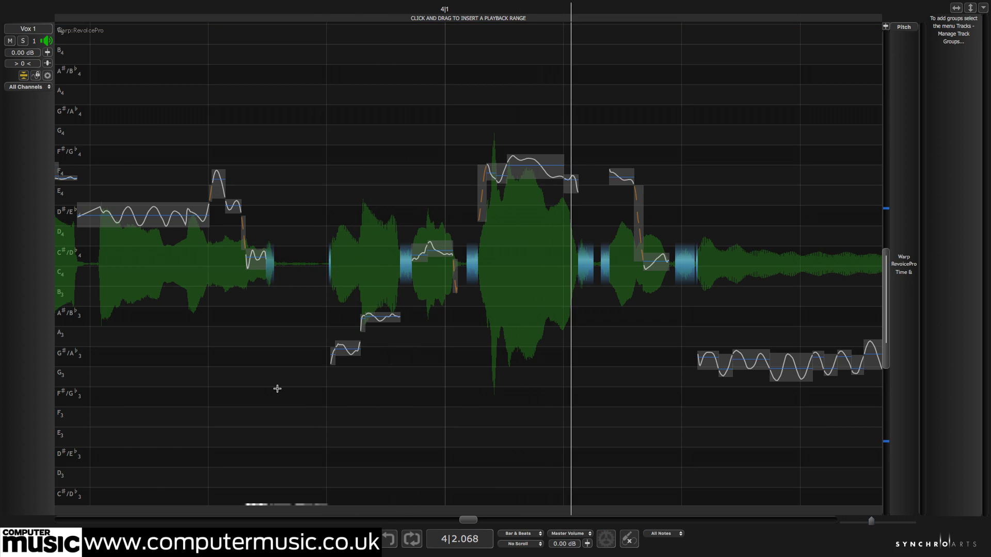
pyautogui.click(115, 370)
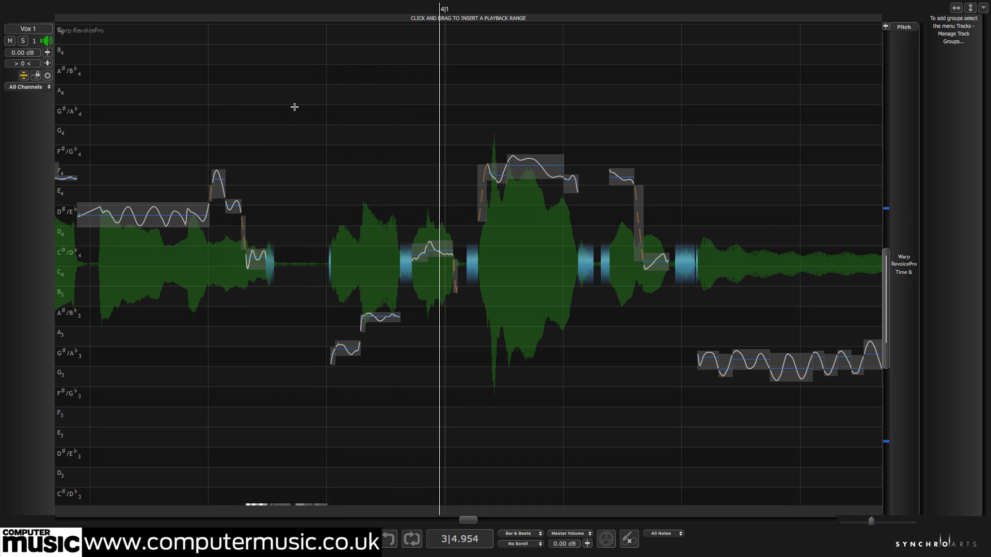
pyautogui.moveTo(294, 108); pyautogui.dragTo(461, 421)
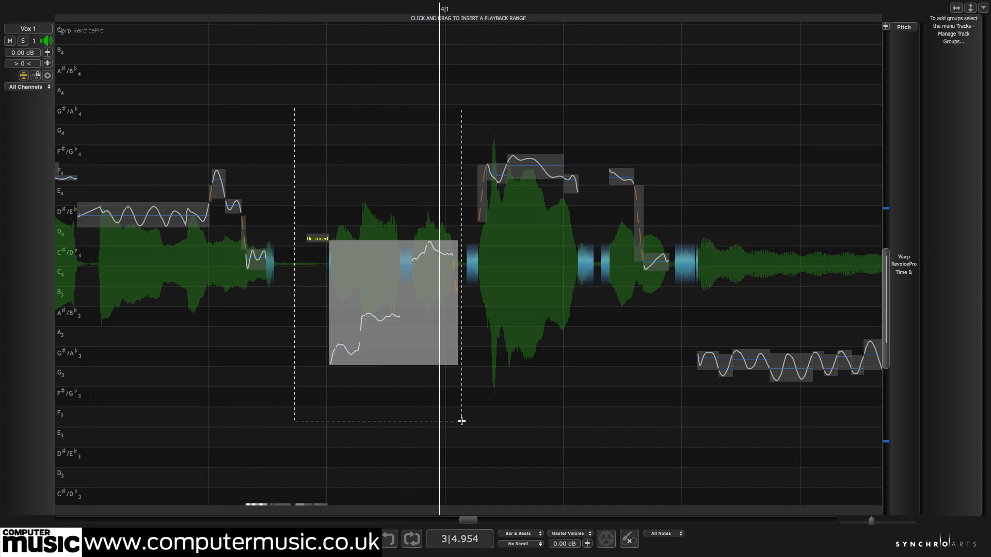
# Shift the second phrase's note blocks left toward the first phrase and audition the result.
pyautogui.moveTo(397, 314); pyautogui.dragTo(332, 297)
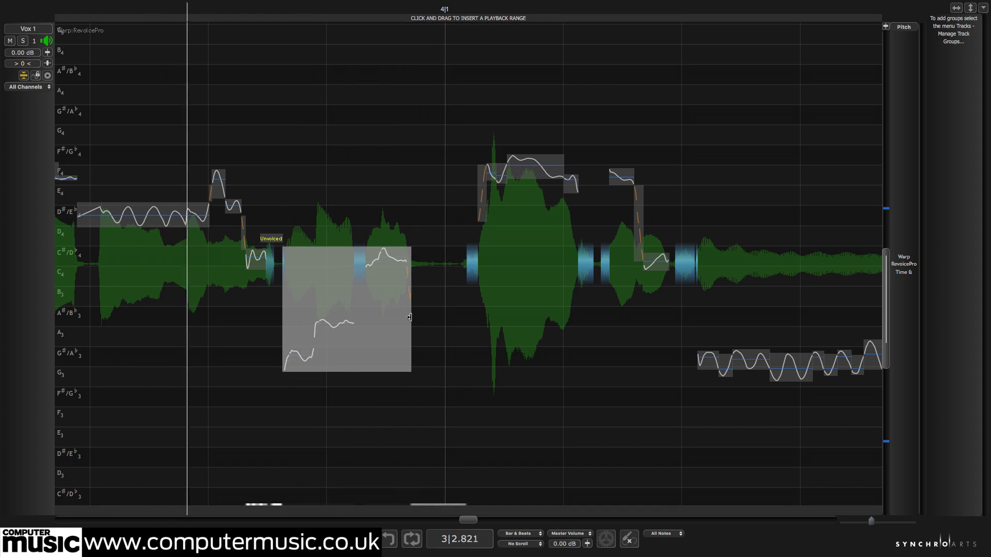
pyautogui.hotkey('ctrl', 'z')
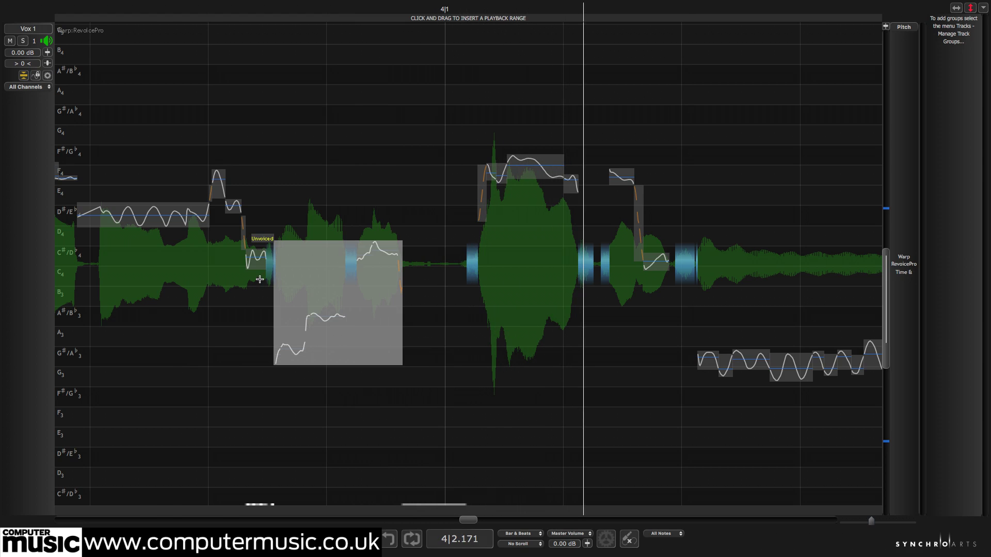
pyautogui.press('space')
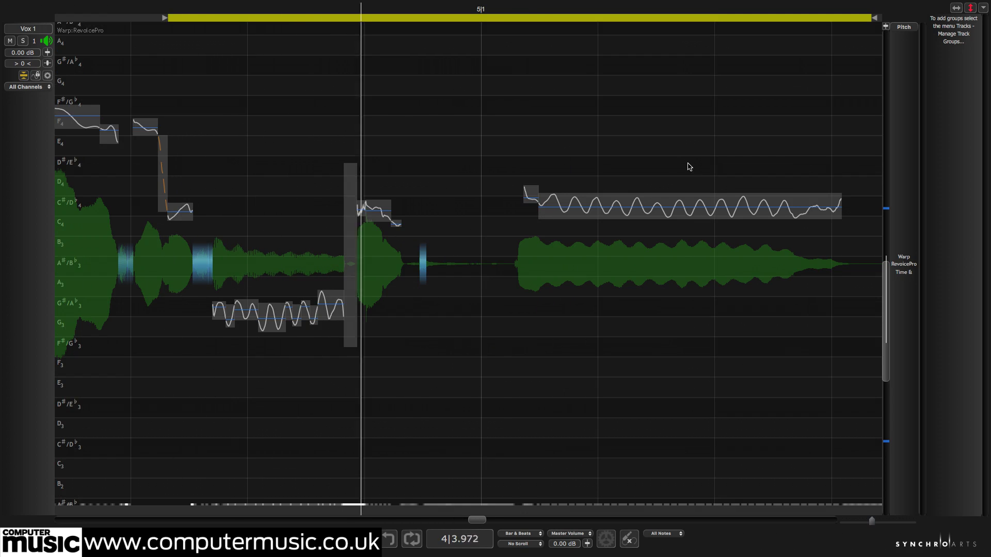
# Move the final sustained note block slightly earlier in time.
pyautogui.click(586, 202)
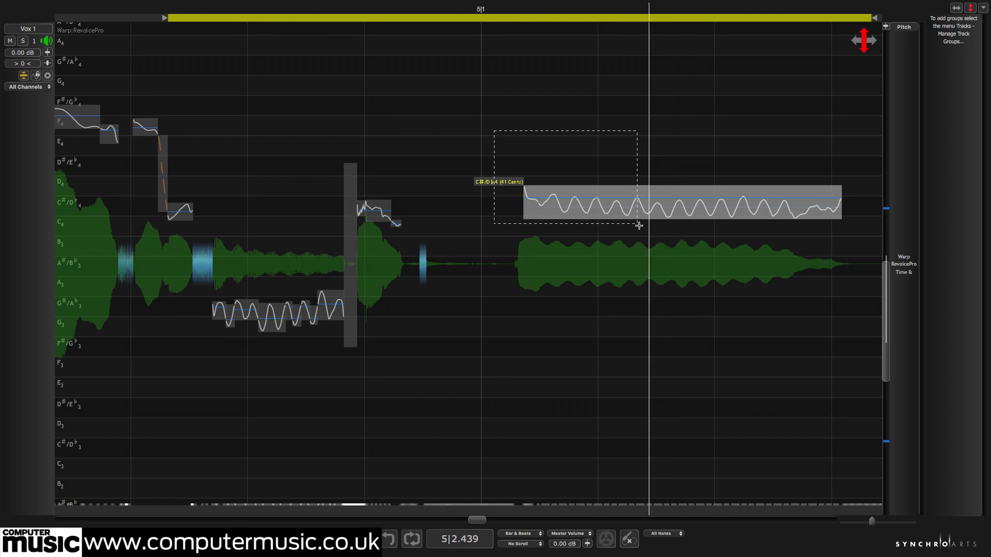
pyautogui.moveTo(585, 203); pyautogui.dragTo(529, 206)
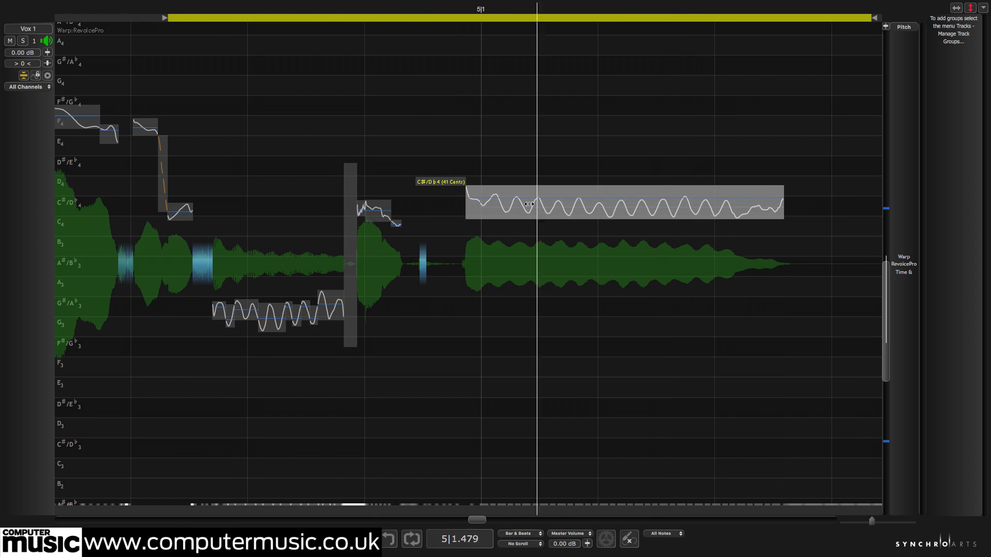
pyautogui.moveTo(529, 204); pyautogui.dragTo(524, 204)
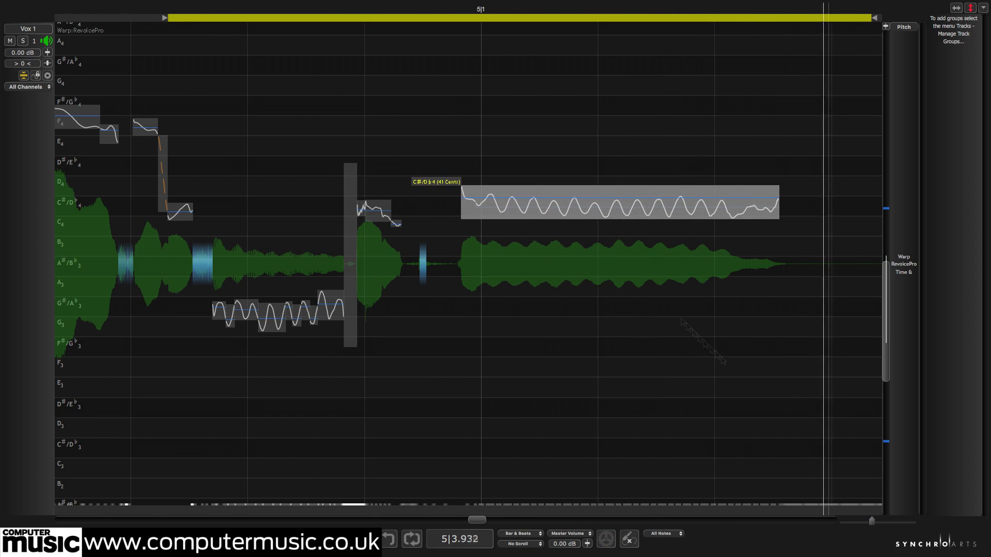
# Zoom out, delete the yellow playback range, and play from near bar 1.
pyautogui.moveTo(874, 521); pyautogui.dragTo(868, 523)
pyautogui.scroll(-3, 583, 355)
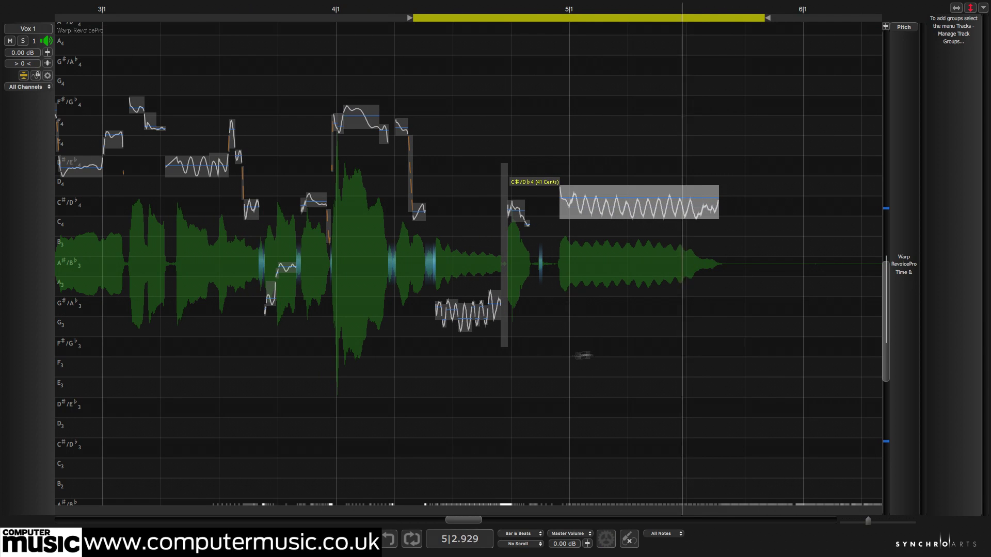
pyautogui.rightClick(561, 27)
pyautogui.click(554, 19)
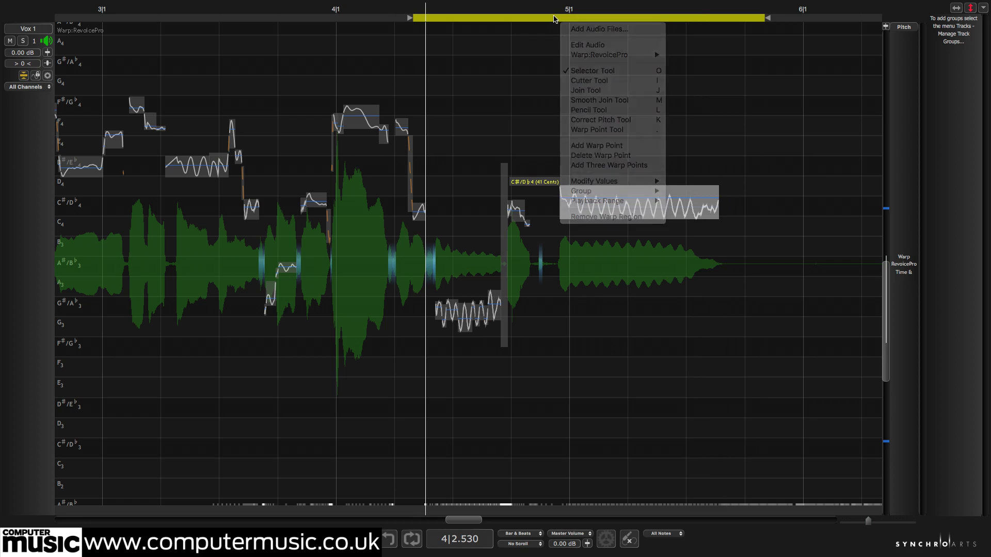
pyautogui.rightClick(554, 19)
pyautogui.click(575, 22)
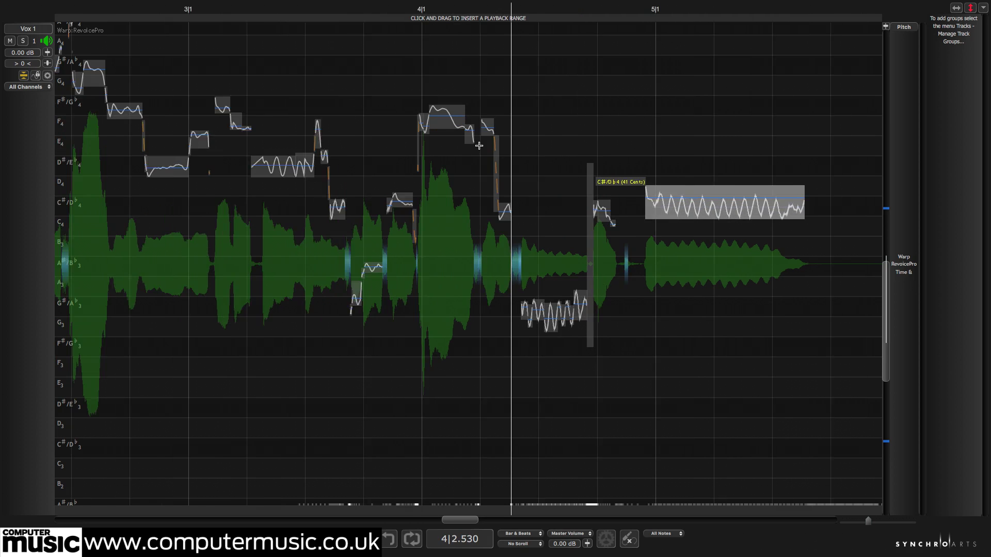
pyautogui.scroll(5, 479, 146)
pyautogui.scroll(4, 480, 146)
pyautogui.scroll(4, 349, 233)
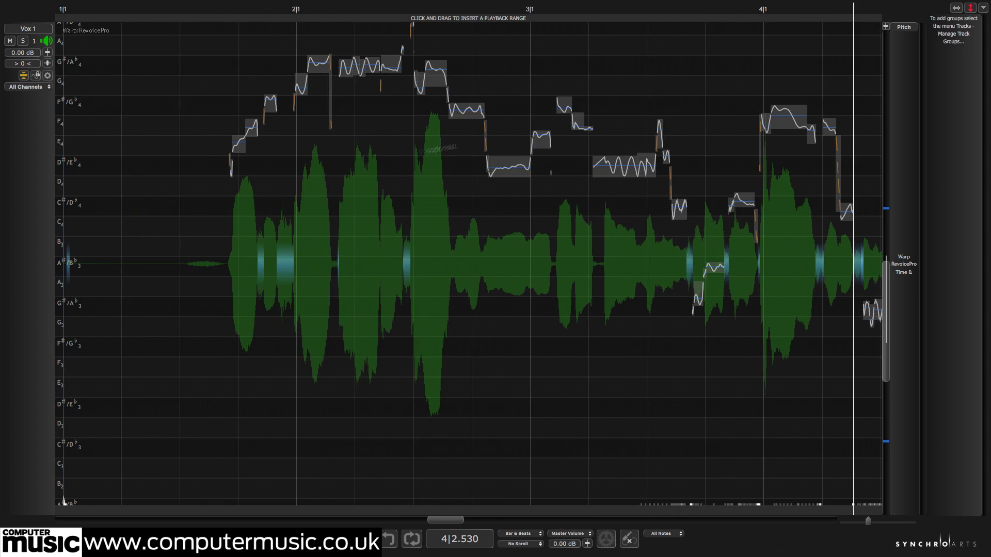
pyautogui.scroll(2, 226, 275)
pyautogui.click(227, 271)
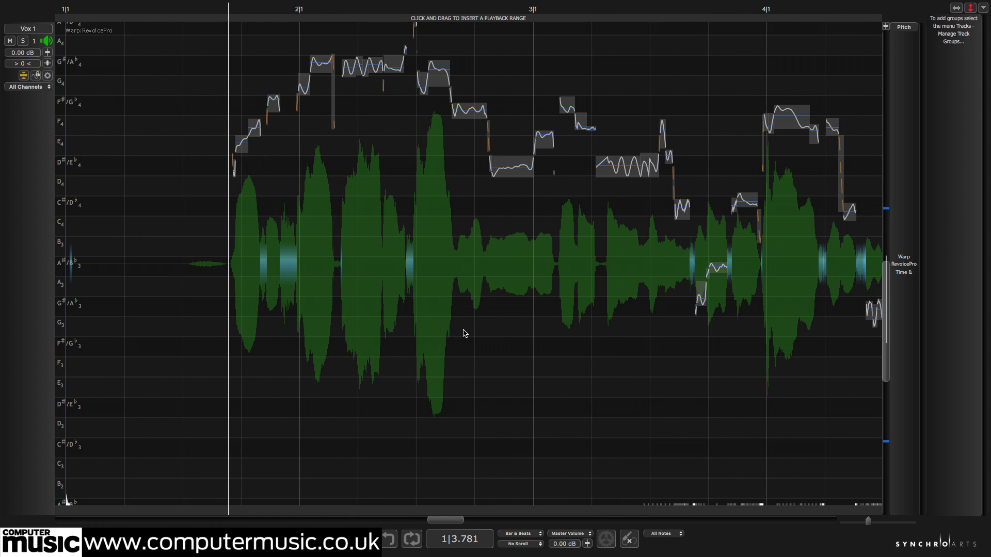
pyautogui.hscroll(3, 463, 333)
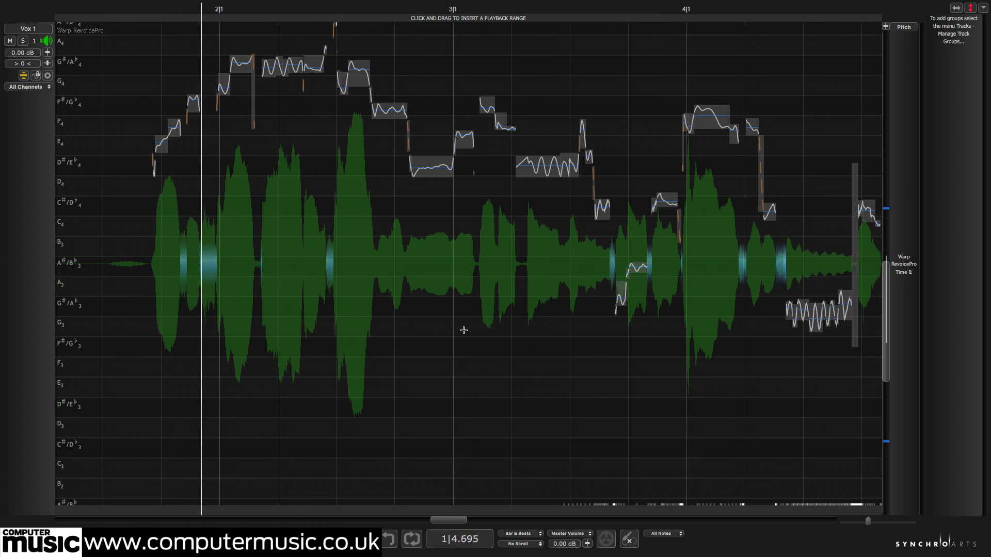
pyautogui.hscroll(3, 463, 331)
pyautogui.hscroll(2, 464, 331)
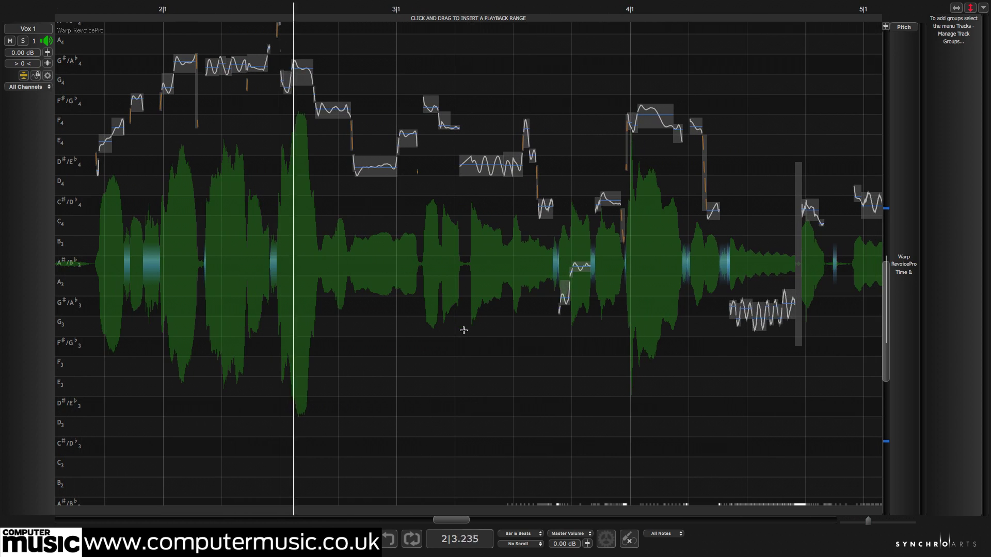
pyautogui.hscroll(3, 463, 330)
pyautogui.hscroll(3, 463, 330)
pyautogui.hscroll(3, 463, 330)
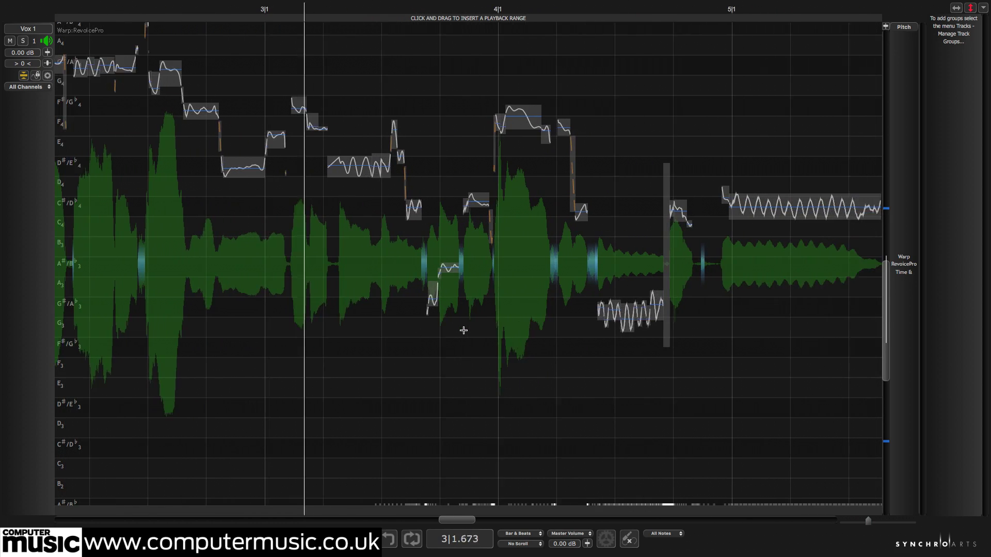
pyautogui.hscroll(3, 463, 331)
pyautogui.hscroll(2, 463, 330)
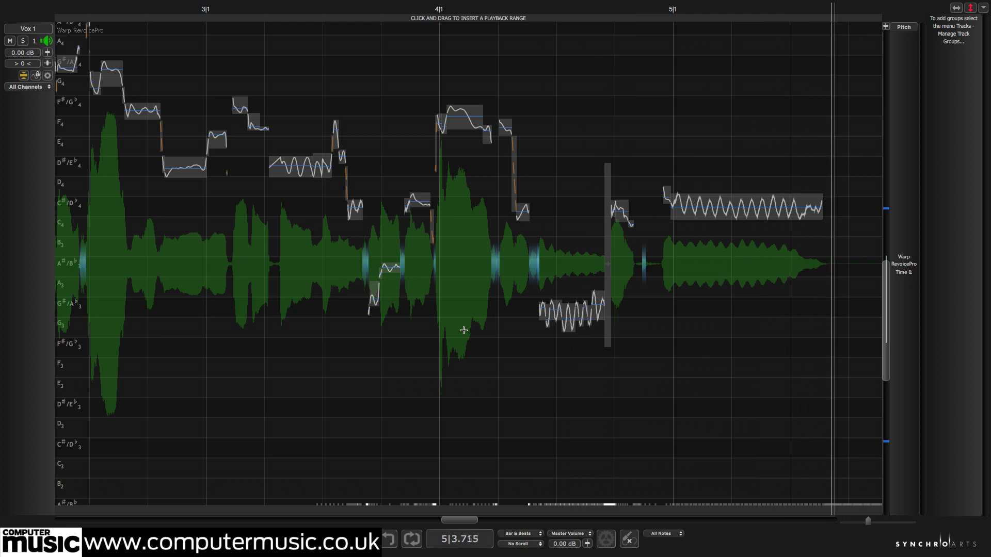
# Create a New APT process aligning Vox 2 to Vox 1 with 'Vocal - Slightly loose Time and Pitch'.
pyautogui.click(22, 75)
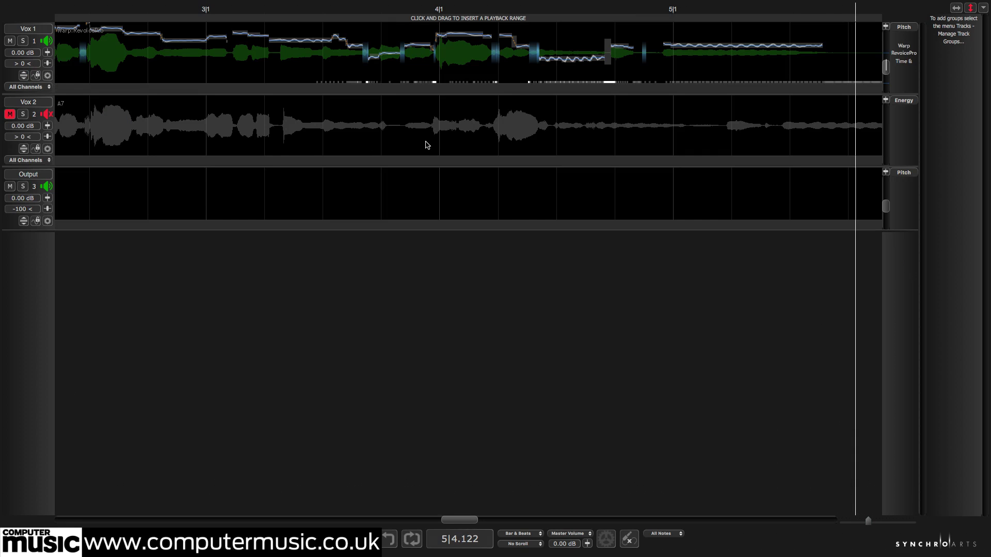
pyautogui.rightClick(490, 90)
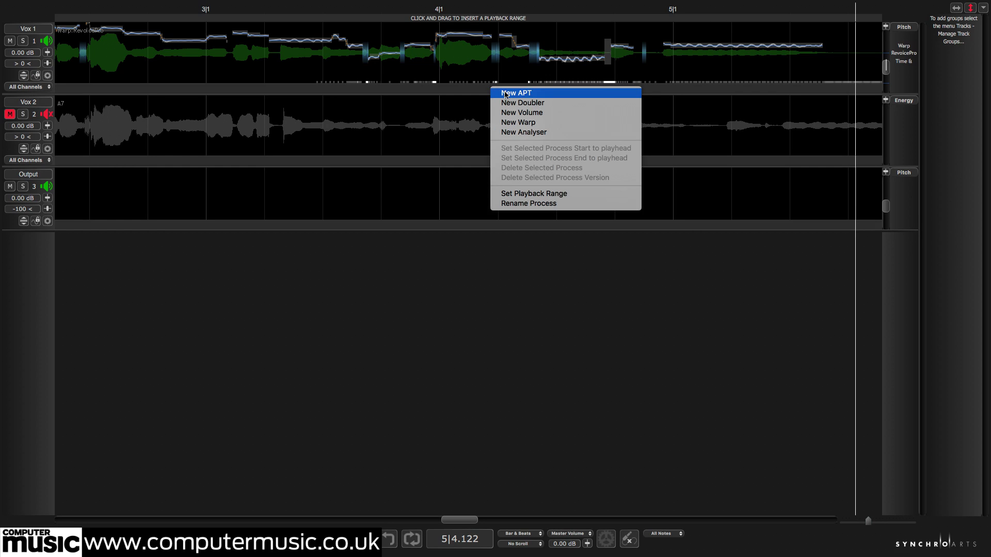
pyautogui.click(505, 94)
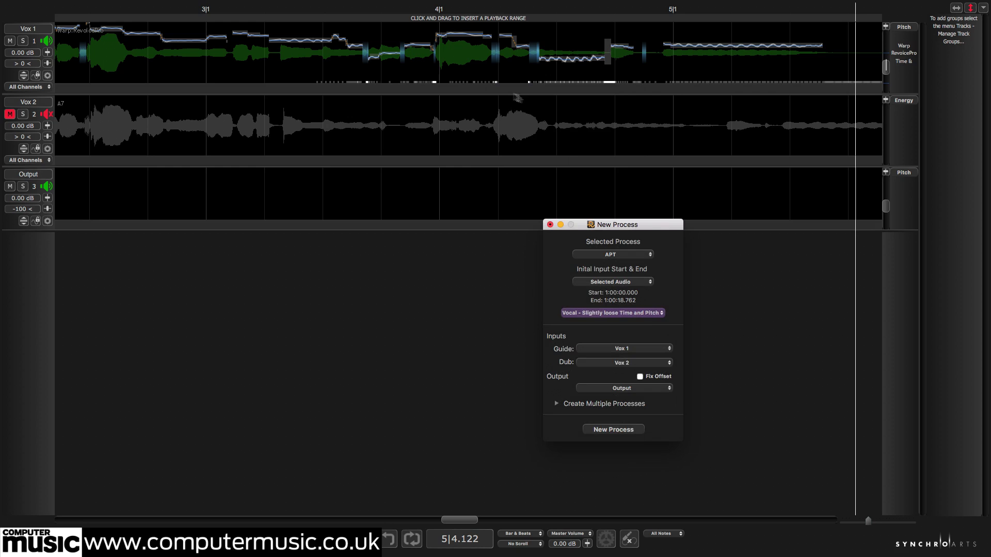
pyautogui.click(653, 315)
pyautogui.moveTo(608, 323)
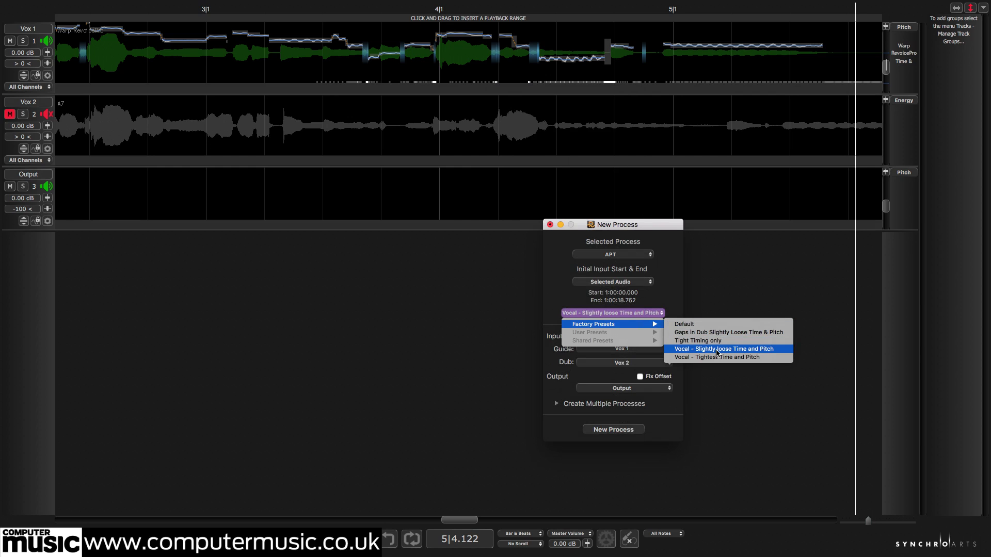
pyautogui.click(717, 350)
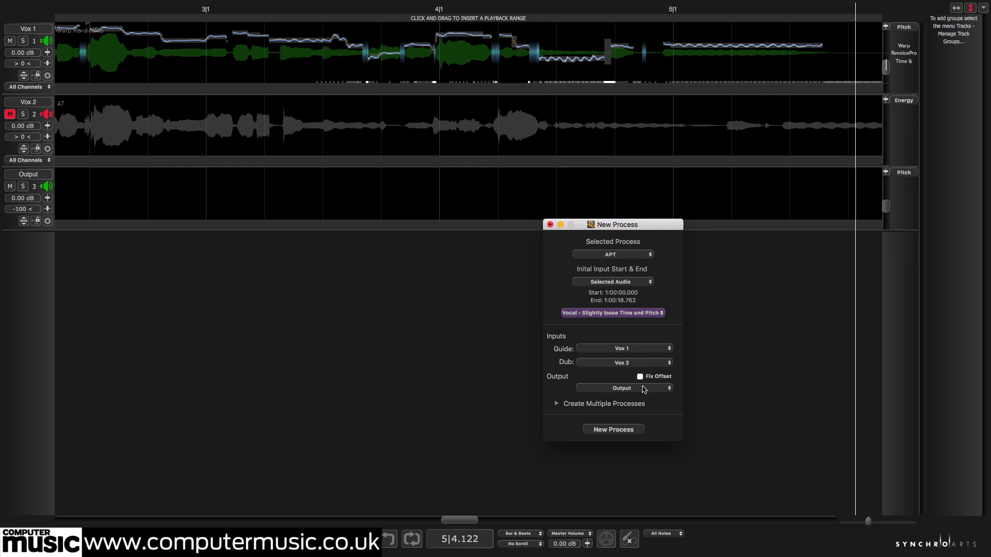
pyautogui.click(623, 432)
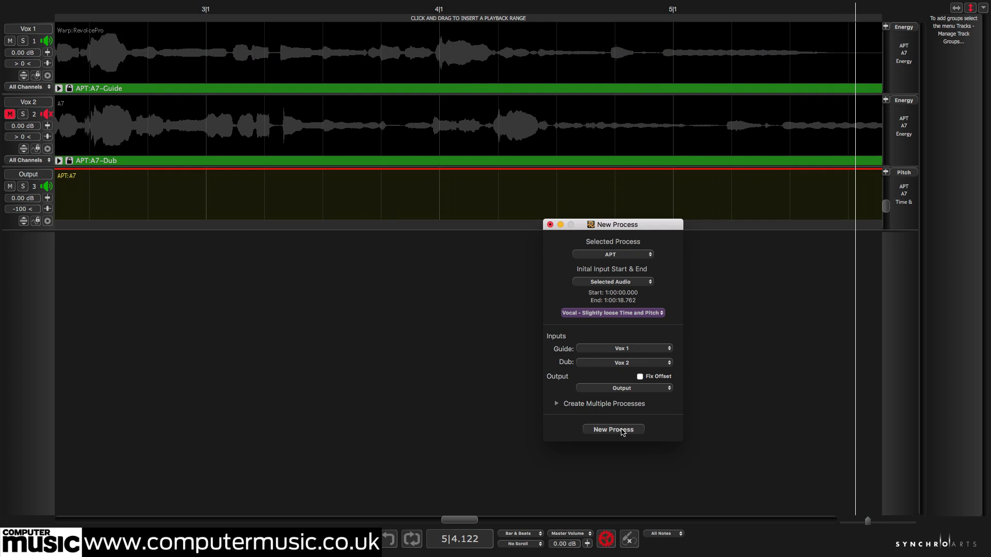
pyautogui.click(549, 225)
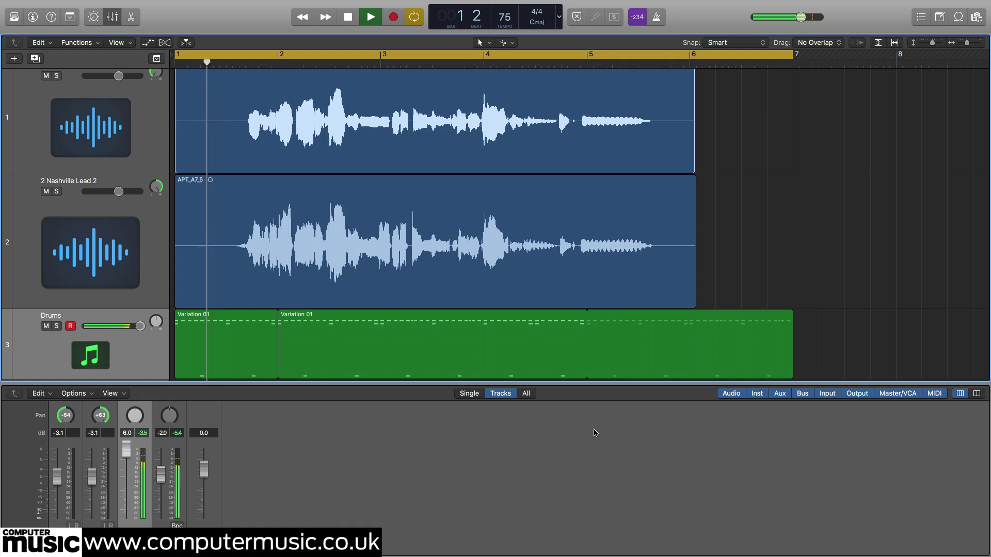
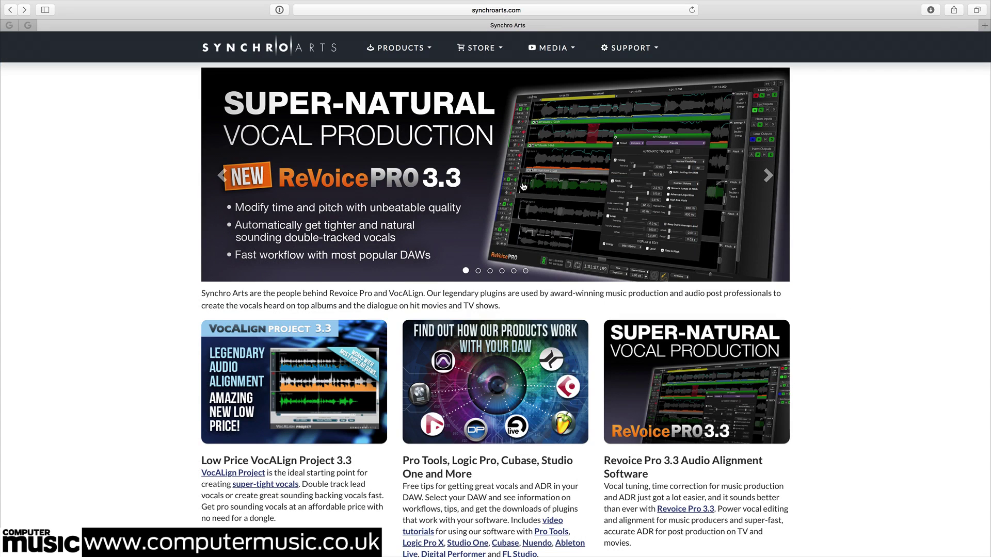
# Open the Revoice Pro 3 product overview from the Revoice Pro 3.3 promo tile on the home page.
pyautogui.click(523, 186)
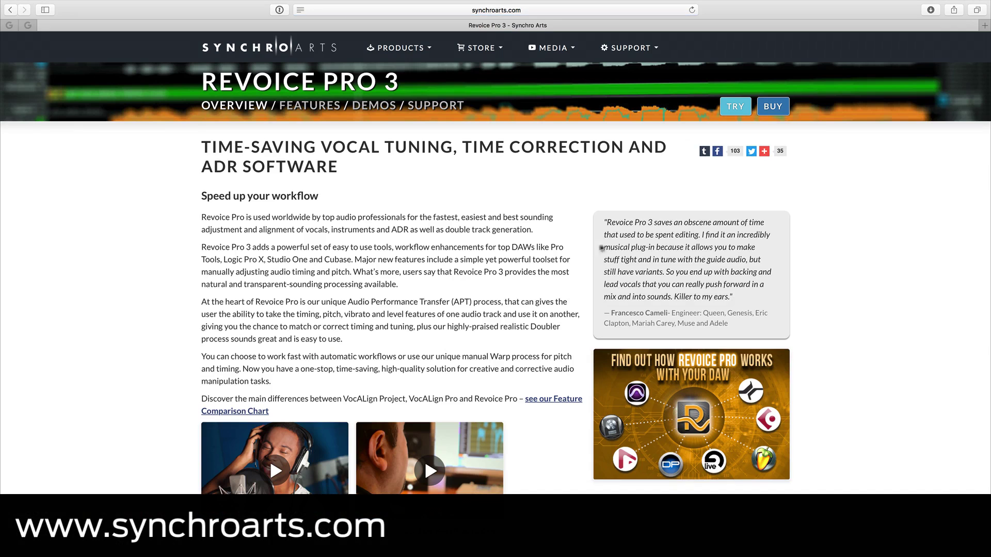